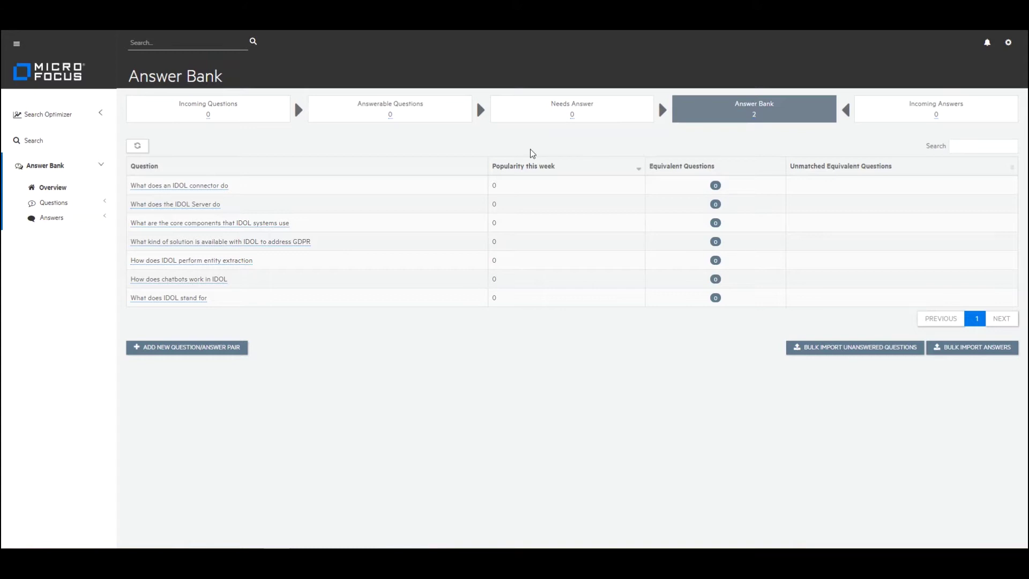
- Review the 'How does chatbots work in IDOL' Answer Bank pair, then return to the list
{"action": "left_click", "coordinate": [194, 279]}
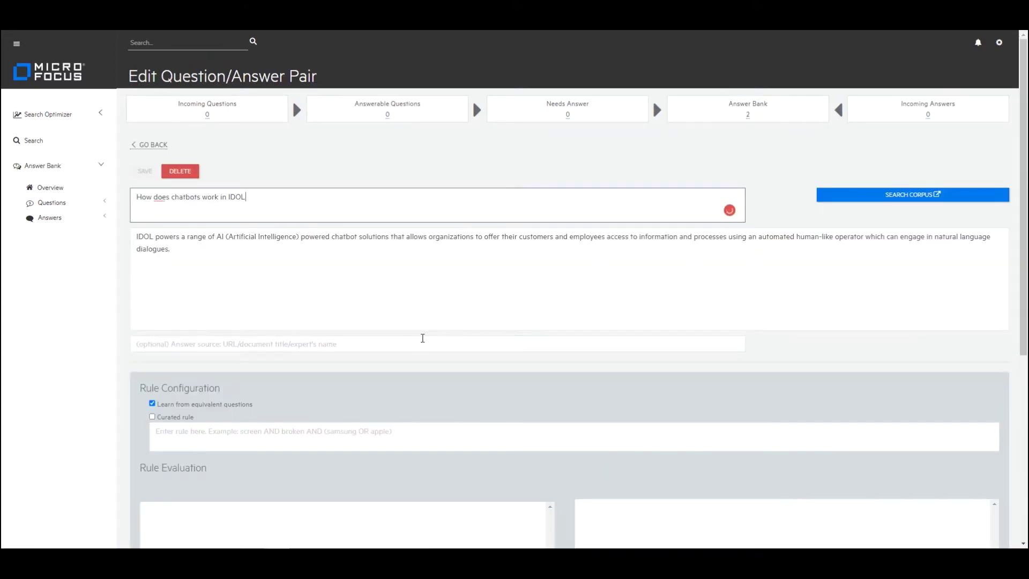
{"action": "scroll", "coordinate": [421, 337], "scroll_direction": "down", "scroll_amount": 5}
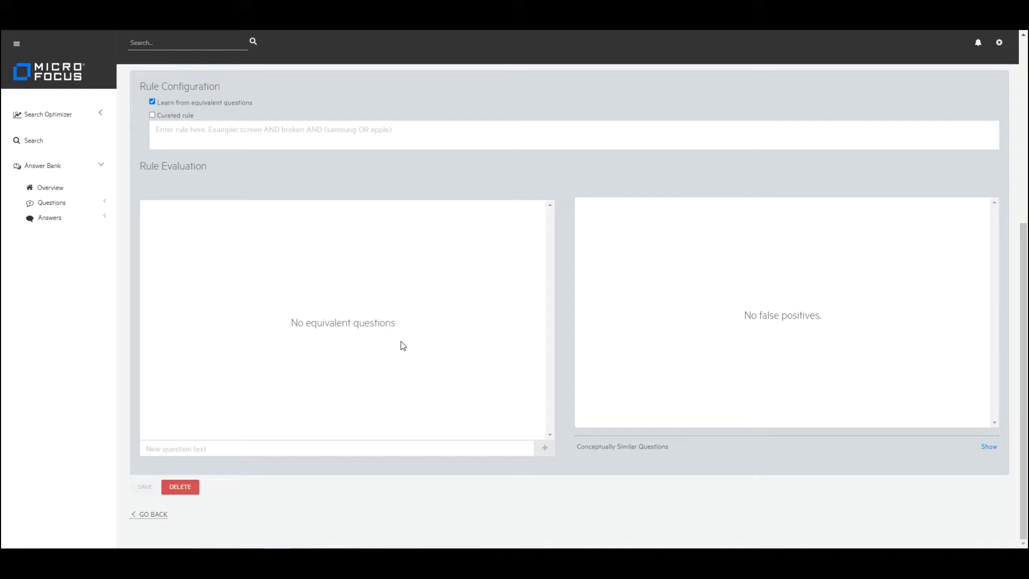
{"action": "scroll", "coordinate": [402, 346], "scroll_direction": "up", "scroll_amount": 5}
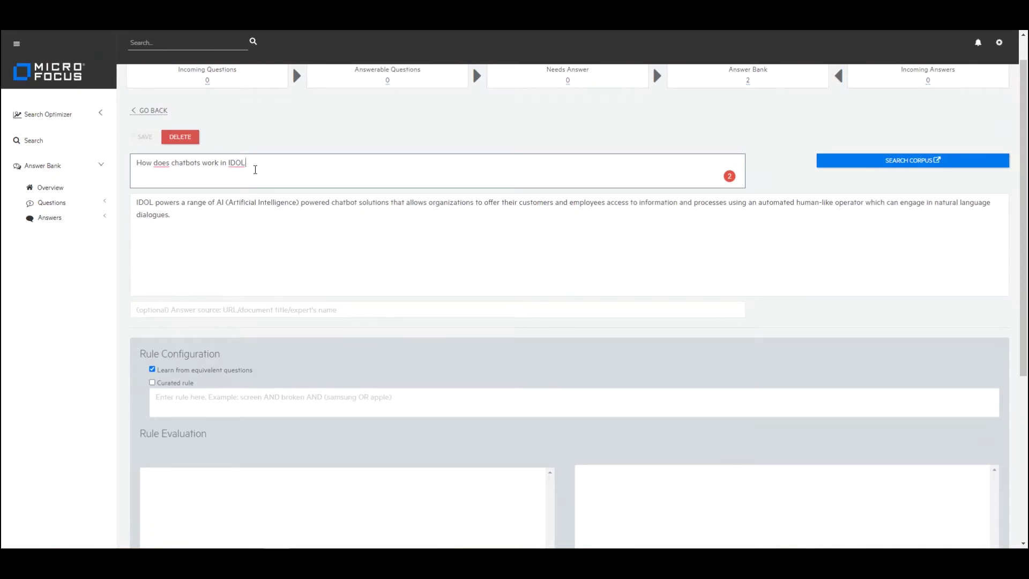
{"action": "left_click", "coordinate": [147, 110]}
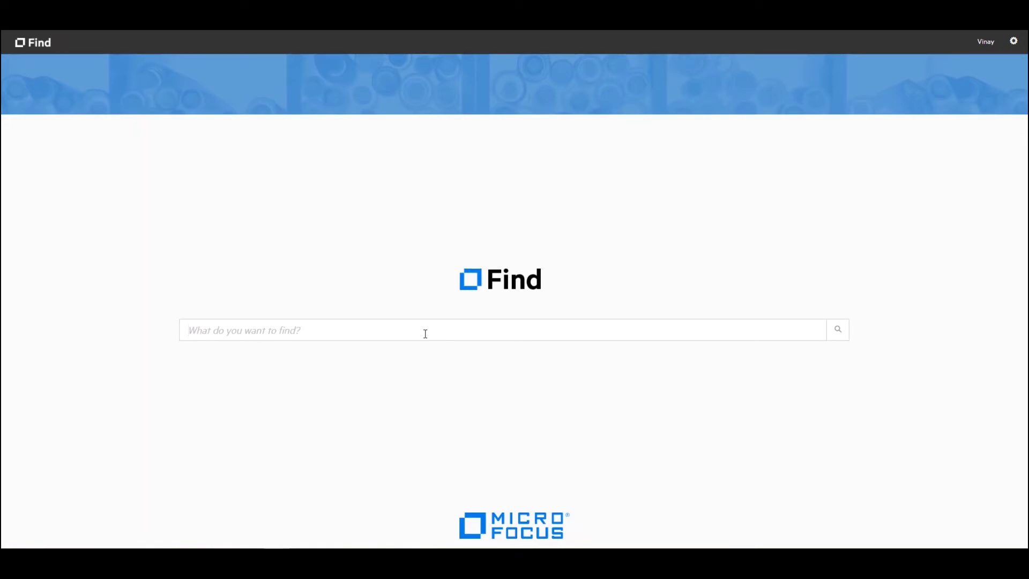
- Search Find for 'How does chatbots work in IDOL' and preview the FAQ document result
{"action": "type", "text": "How does chatbots work in IDOL"}
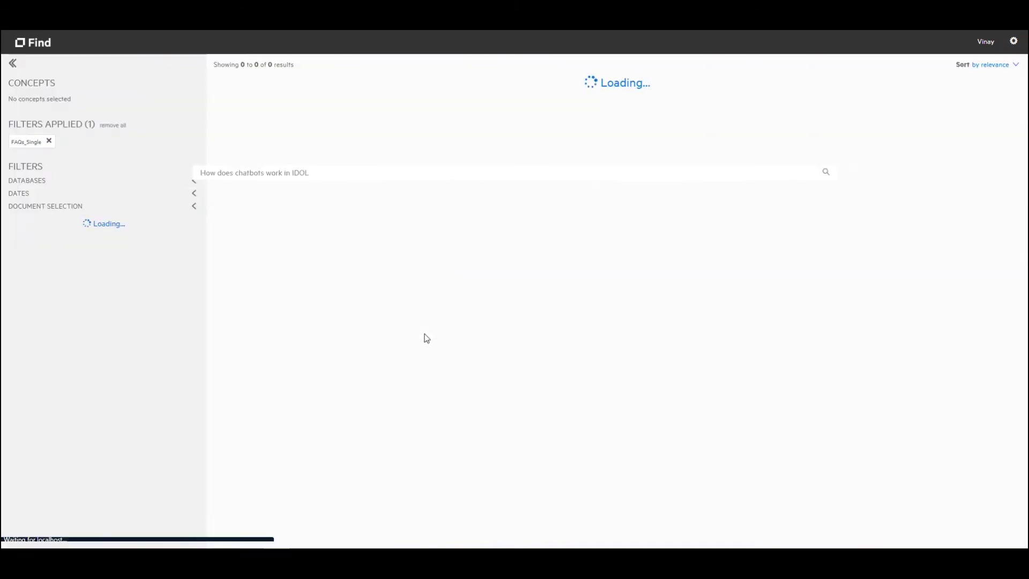
{"action": "key", "text": "Return"}
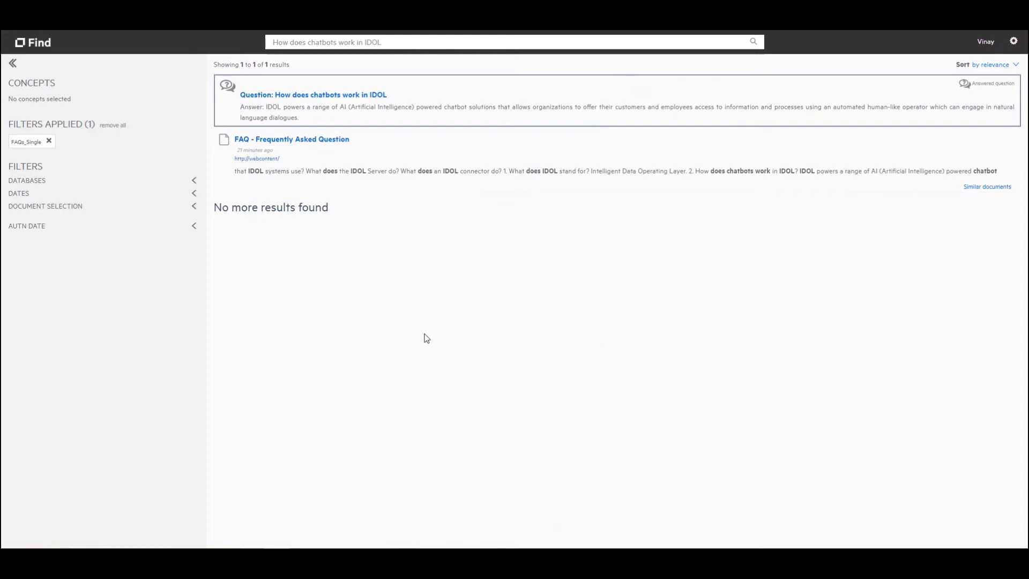
{"action": "left_click", "coordinate": [359, 173]}
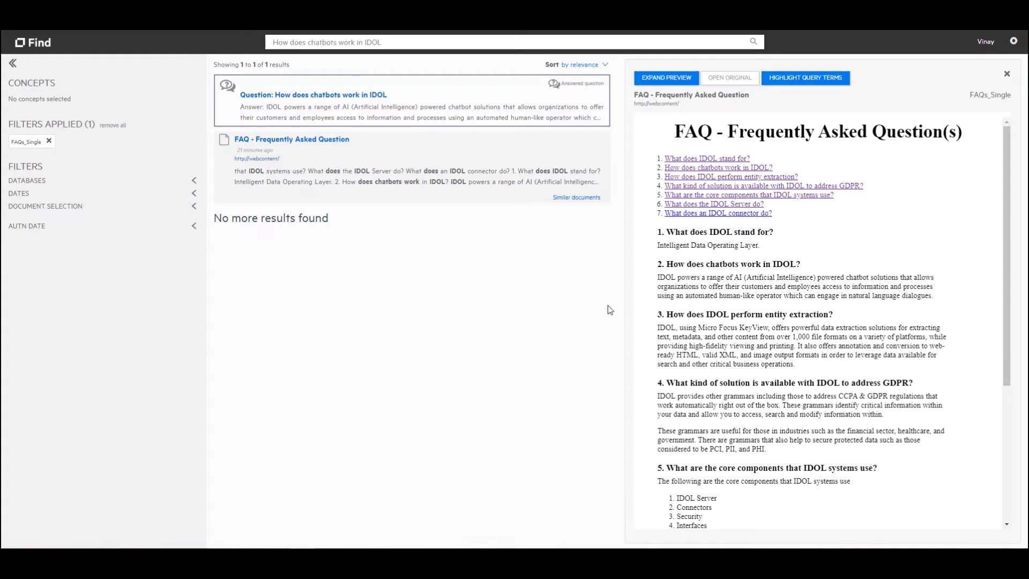
{"action": "left_click", "coordinate": [1008, 76]}
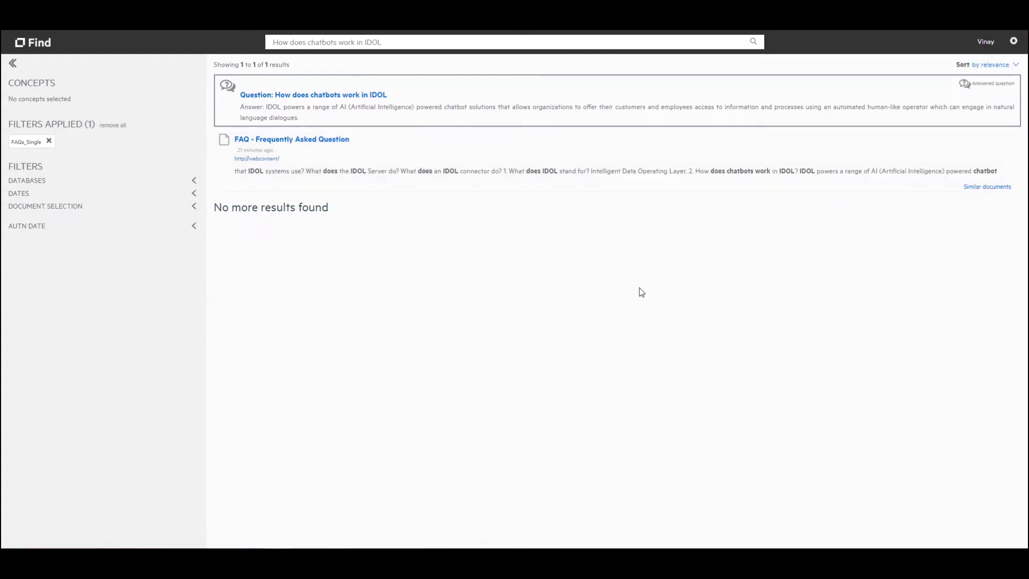
- Replace the query with 'Does IDOL have chatbot capability' and run it, getting no results
{"action": "triple_click", "coordinate": [473, 42]}
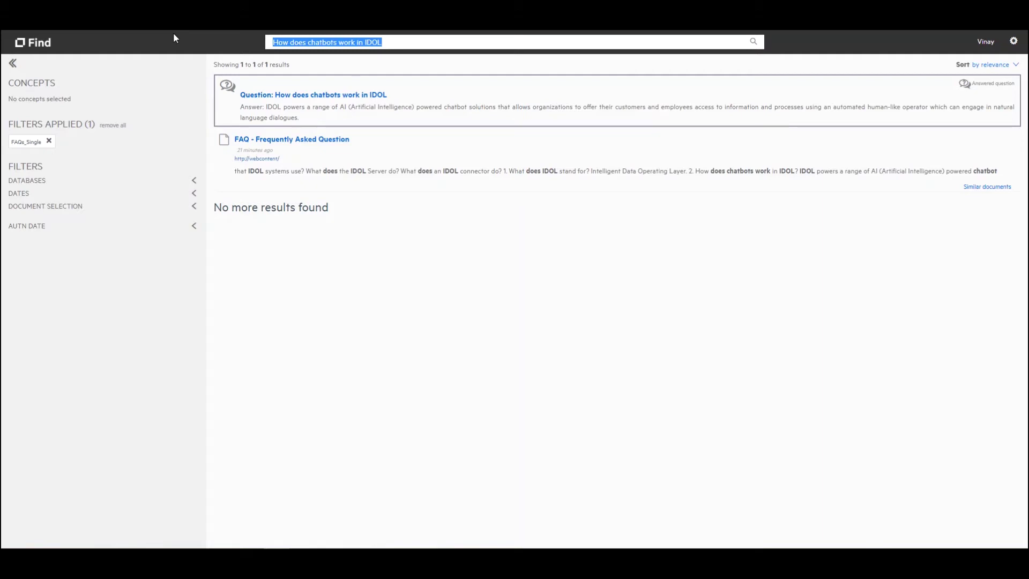
{"action": "type", "text": "Does IDOL"}
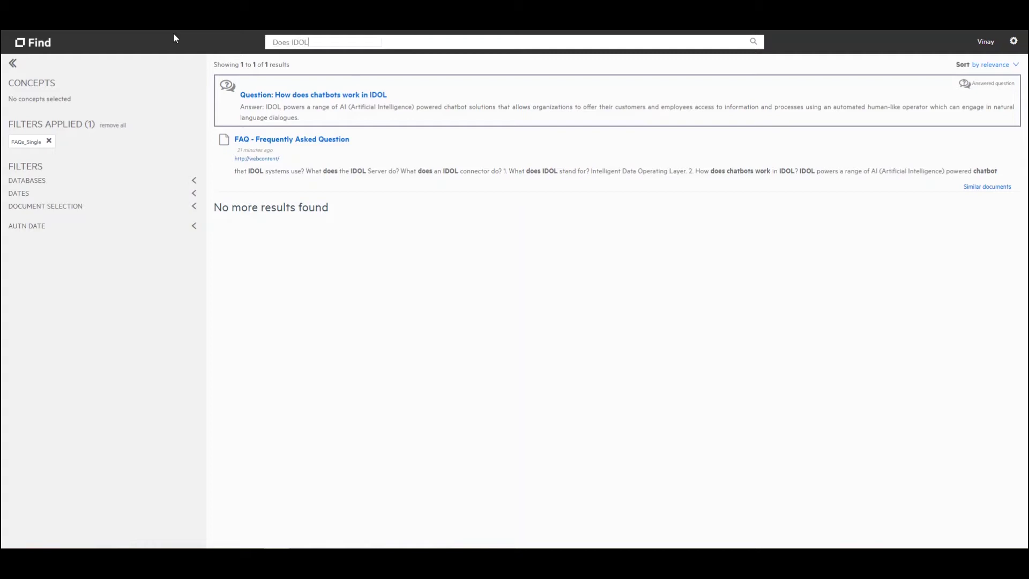
{"action": "type", "text": " have chatbot capability"}
{"action": "key", "text": "Return"}
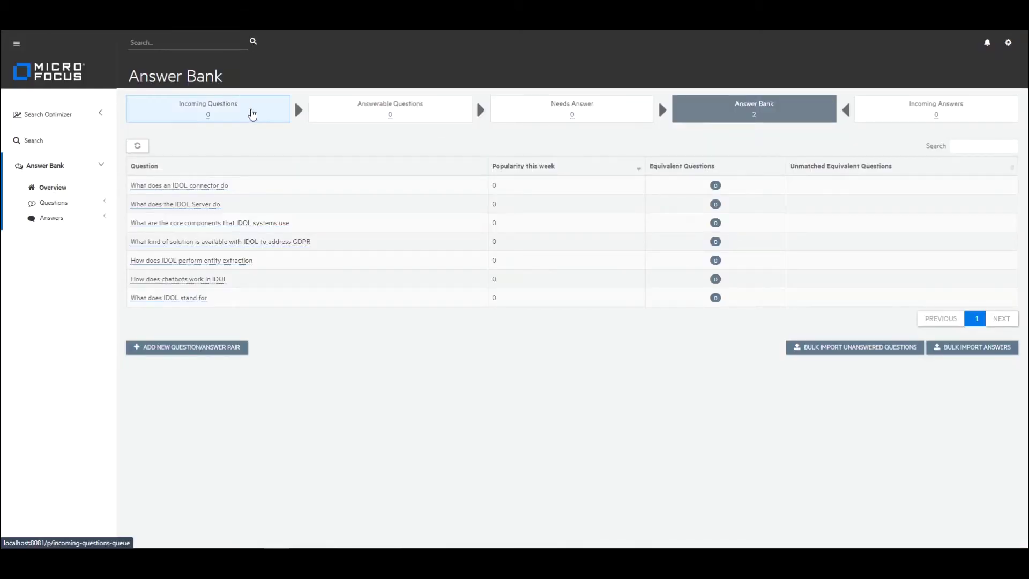
- Mark the incoming 'Does IDOL have chatbot capability' question answerable and view Answerable Questions
{"action": "left_click", "coordinate": [252, 113]}
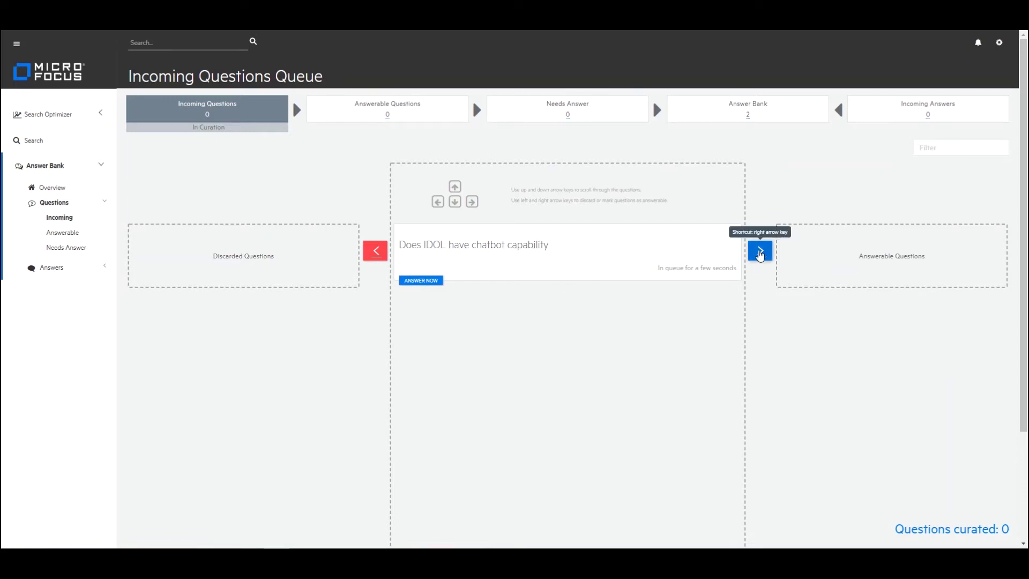
{"action": "left_click", "coordinate": [760, 252]}
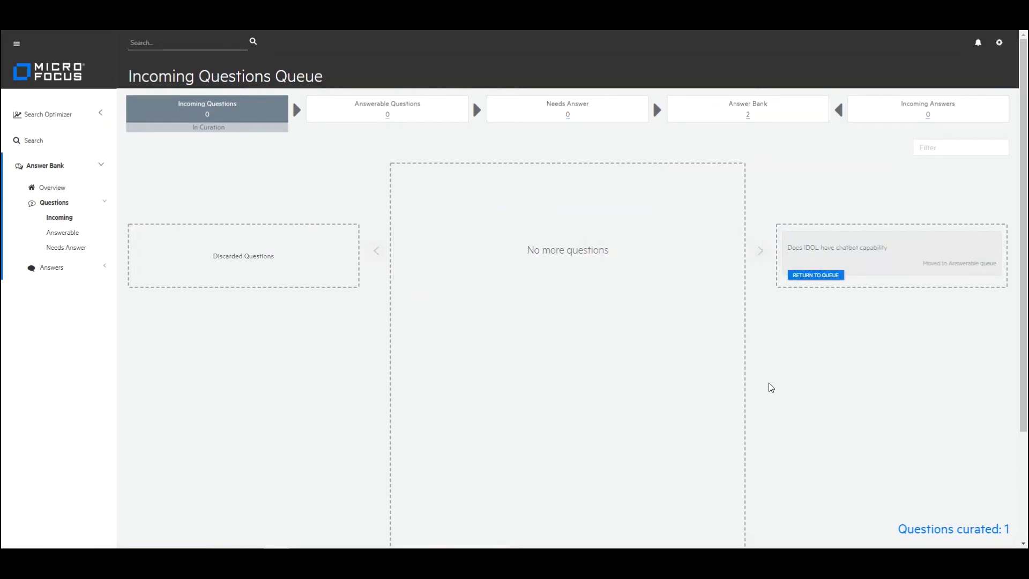
{"action": "left_click", "coordinate": [364, 109]}
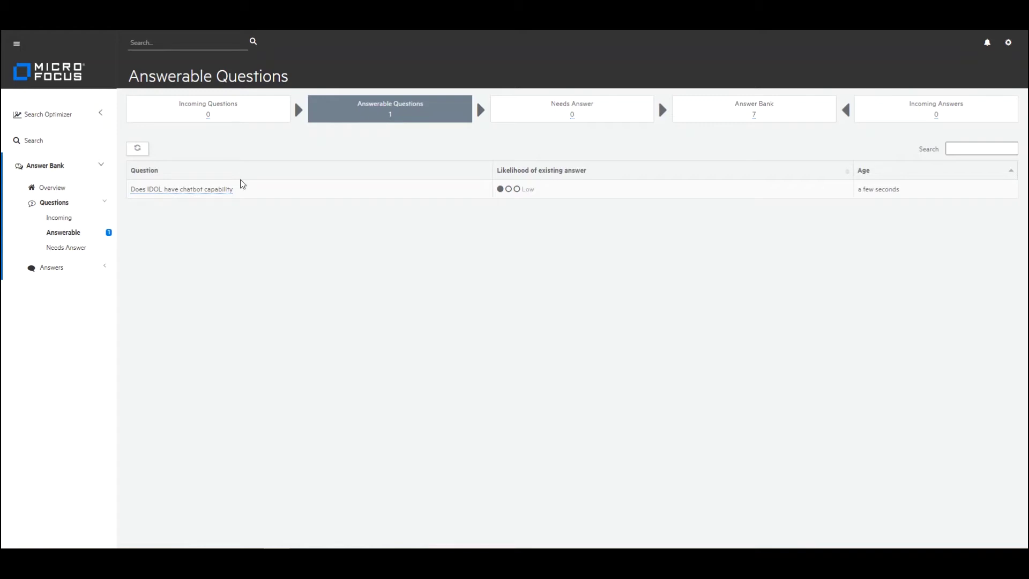
- Assign 'Does IDOL have chatbot capability' as an equivalent of 'How does chatbots work in IDOL'
{"action": "left_click", "coordinate": [215, 195]}
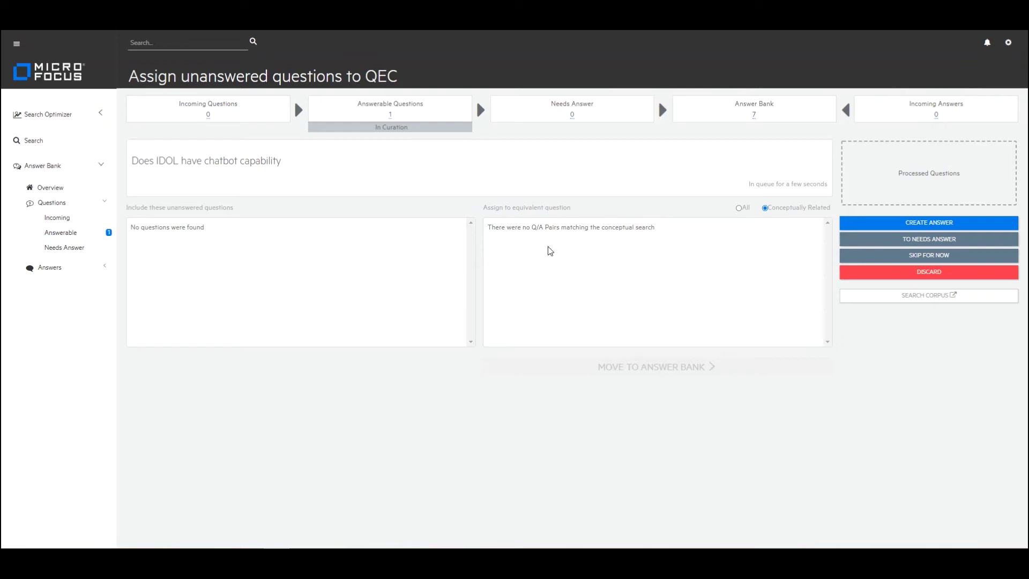
{"action": "left_click", "coordinate": [739, 208]}
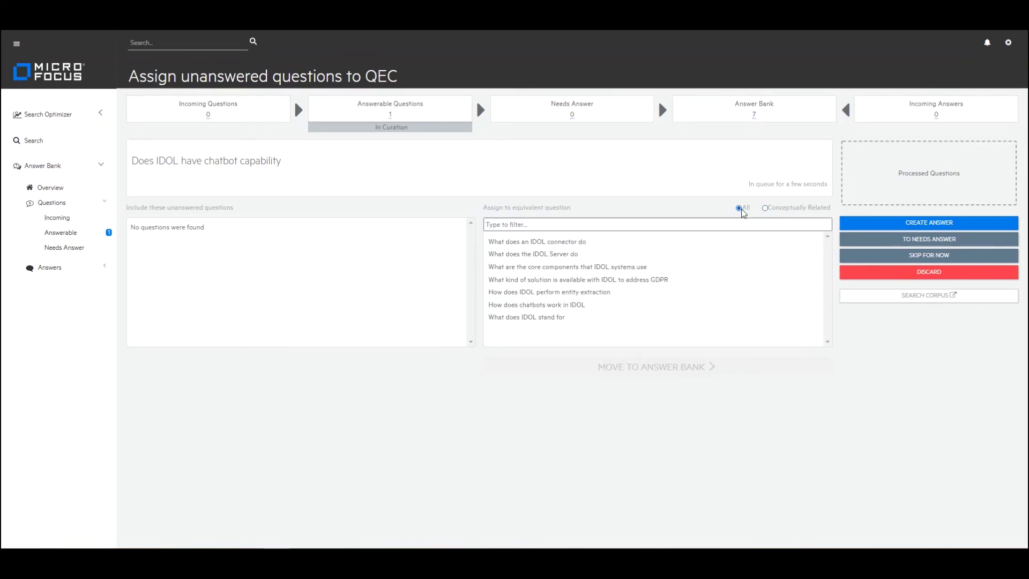
{"action": "left_click", "coordinate": [620, 222]}
{"action": "type", "text": "chat"}
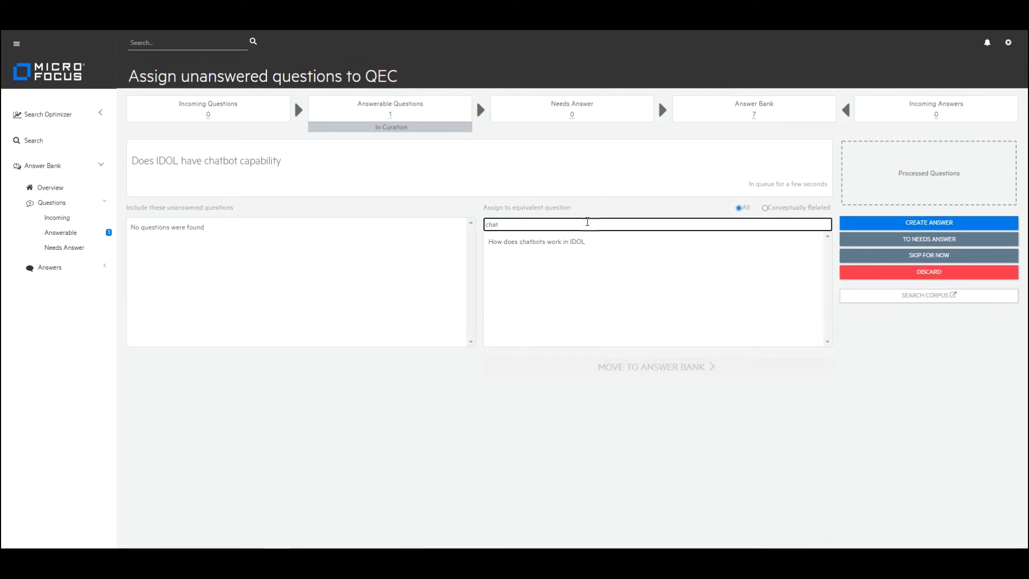
{"action": "left_click", "coordinate": [551, 241]}
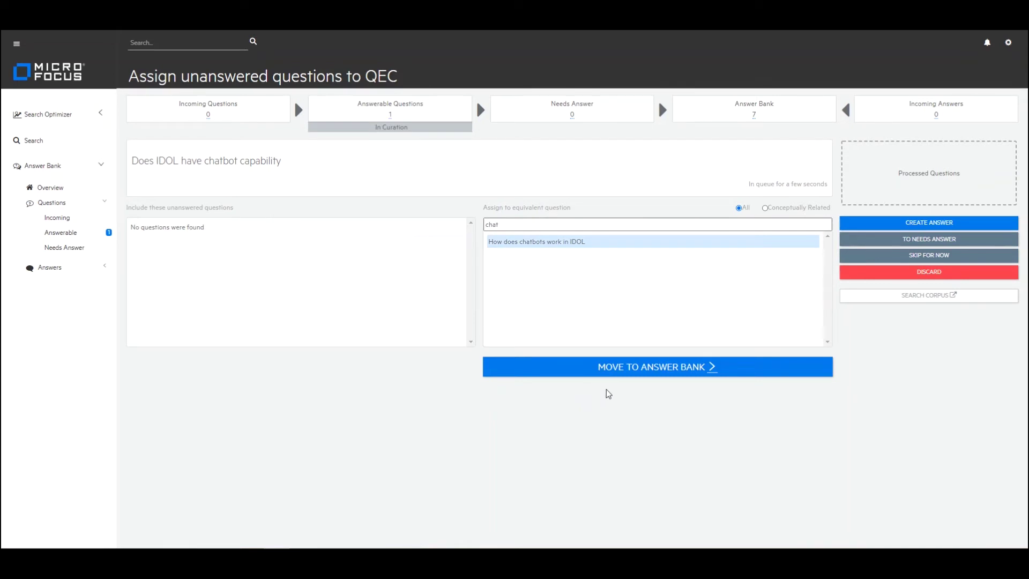
{"action": "left_click", "coordinate": [633, 371]}
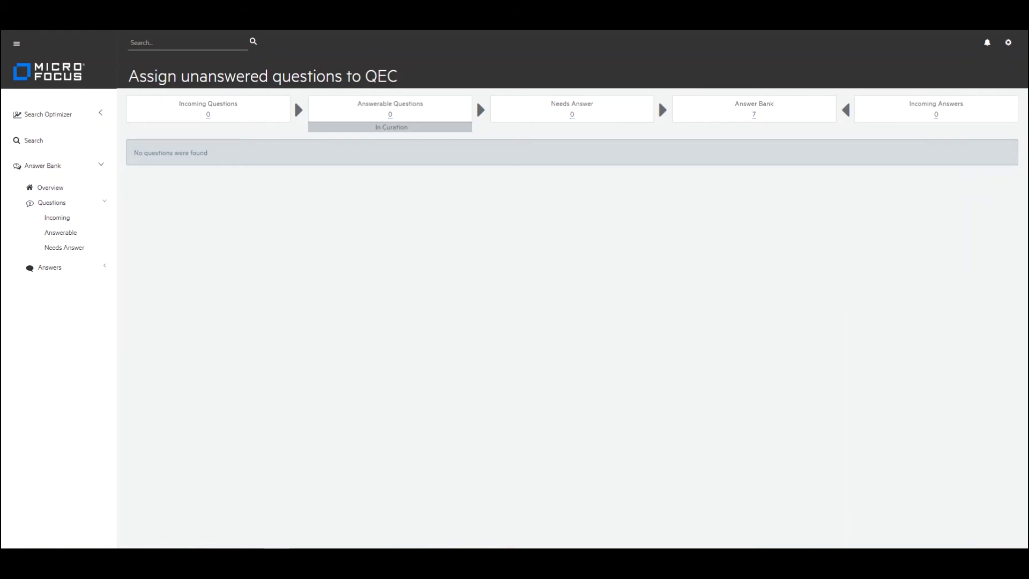
{"action": "left_click", "coordinate": [754, 109]}
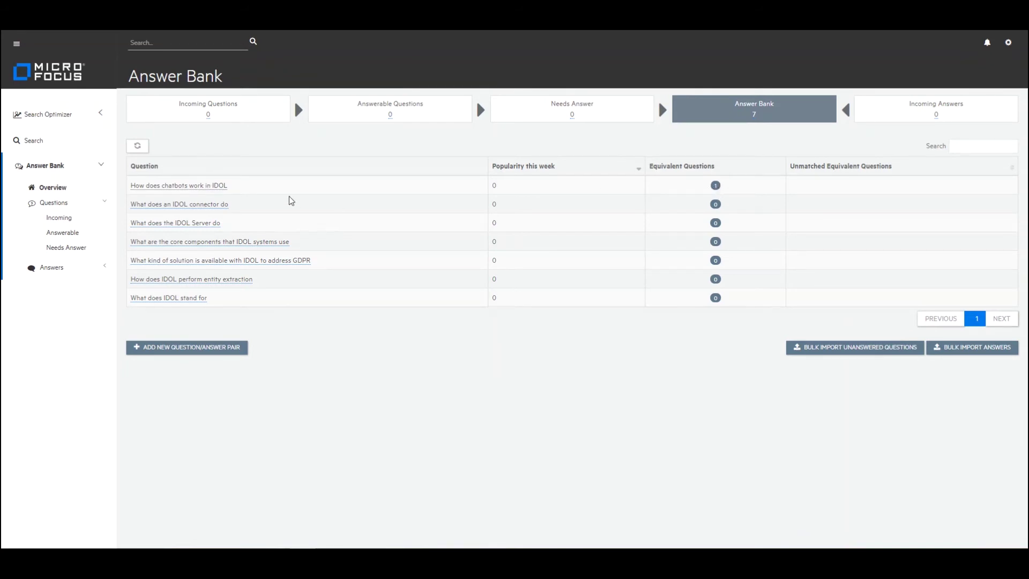
- Check the chatbots entry's Rule Evaluation shows its one equivalent question, then go back
{"action": "left_click", "coordinate": [171, 192]}
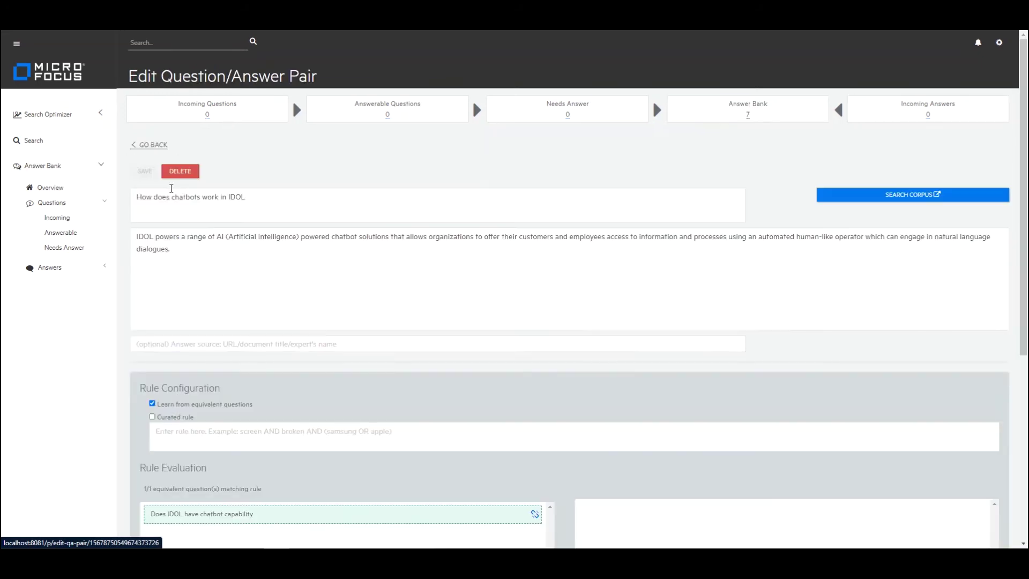
{"action": "scroll", "coordinate": [318, 464], "scroll_direction": "down", "scroll_amount": 2}
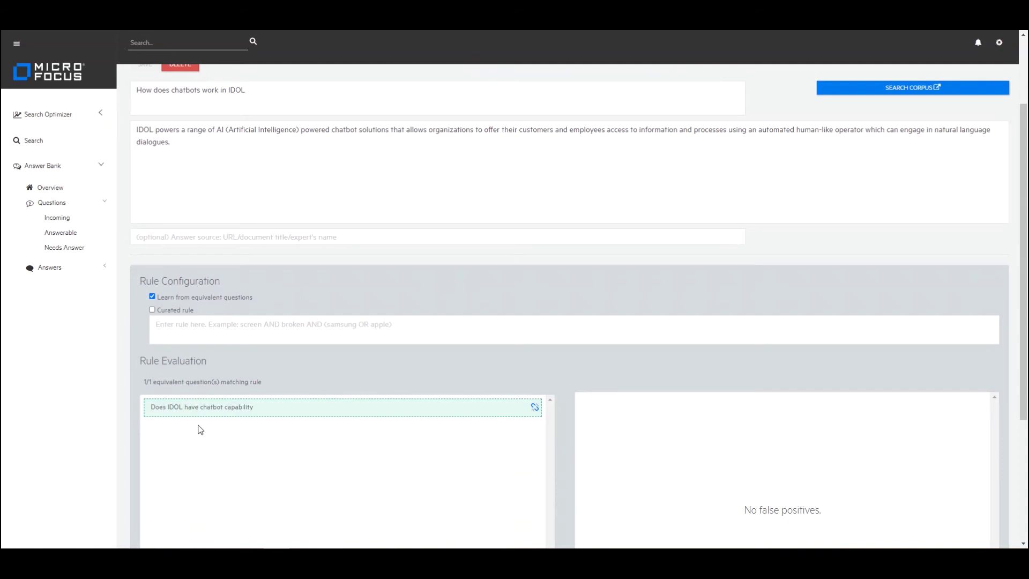
{"action": "scroll", "coordinate": [199, 429], "scroll_direction": "up", "scroll_amount": 2}
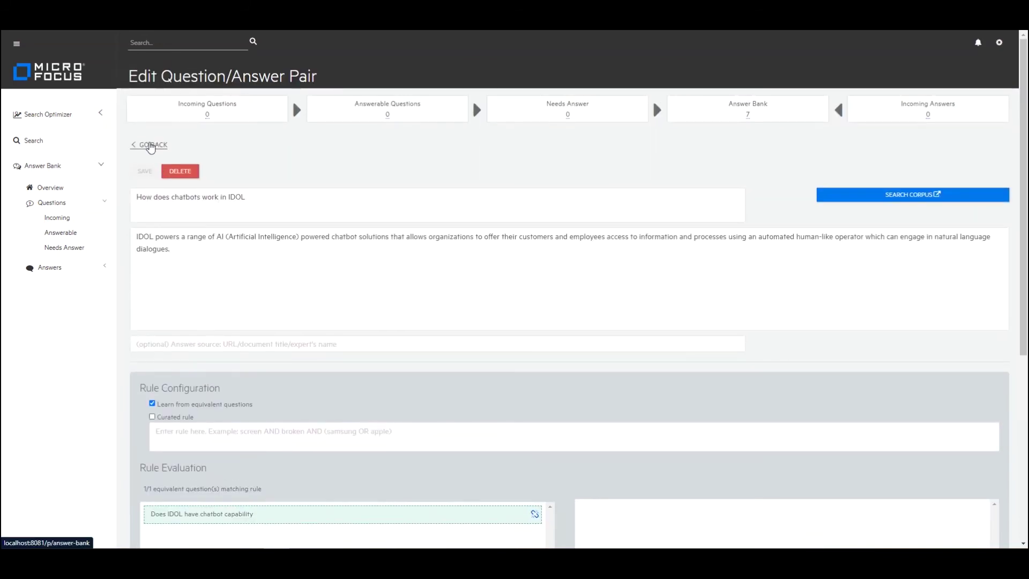
{"action": "left_click", "coordinate": [150, 144]}
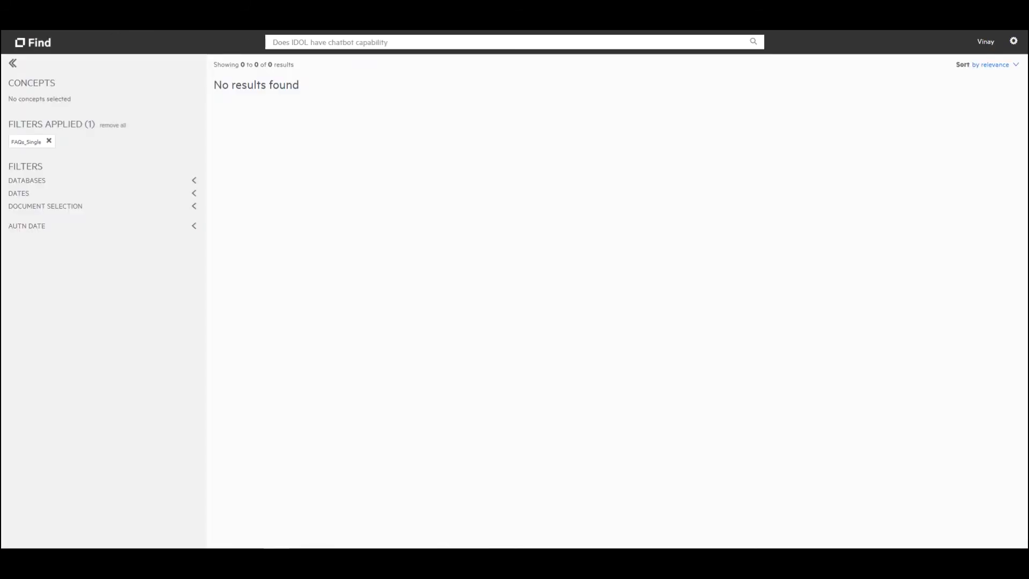
- Refresh the chatbot query in Find, then search 'How does conversational search work in IDOL'
{"action": "key", "text": "F5"}
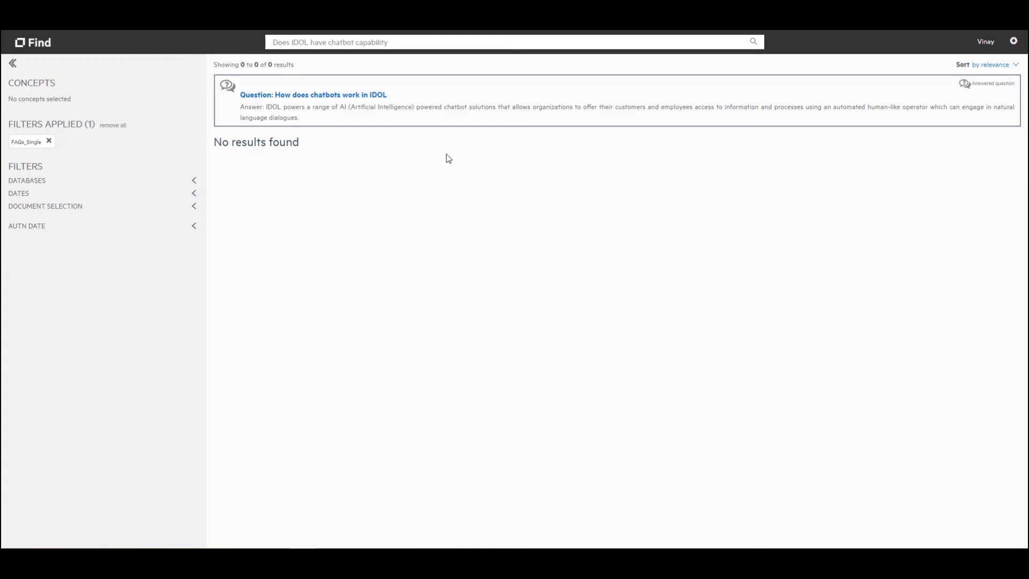
{"action": "left_click_drag", "start_coordinate": [431, 42], "coordinate": [259, 44]}
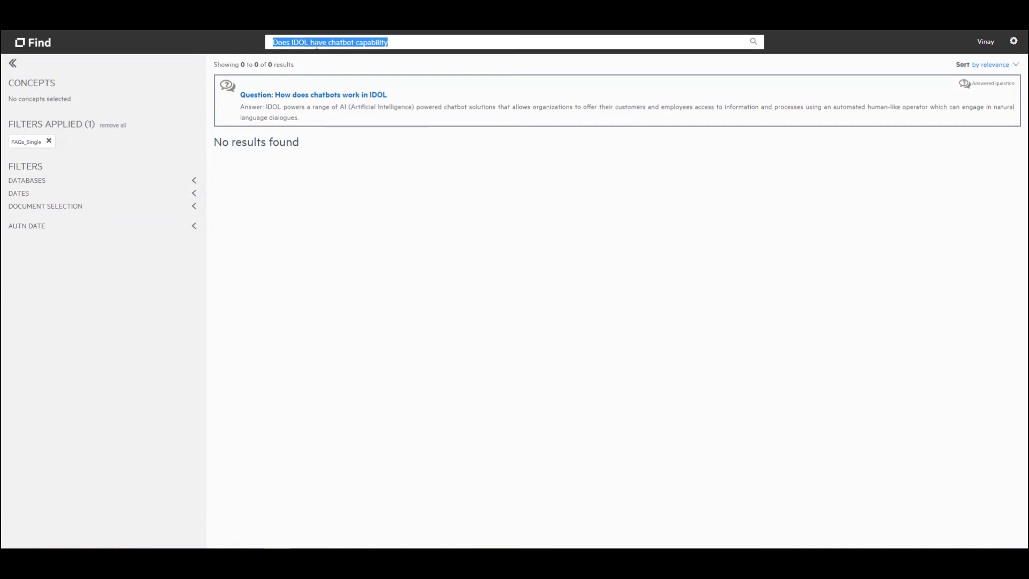
{"action": "type", "text": "How does conversa"}
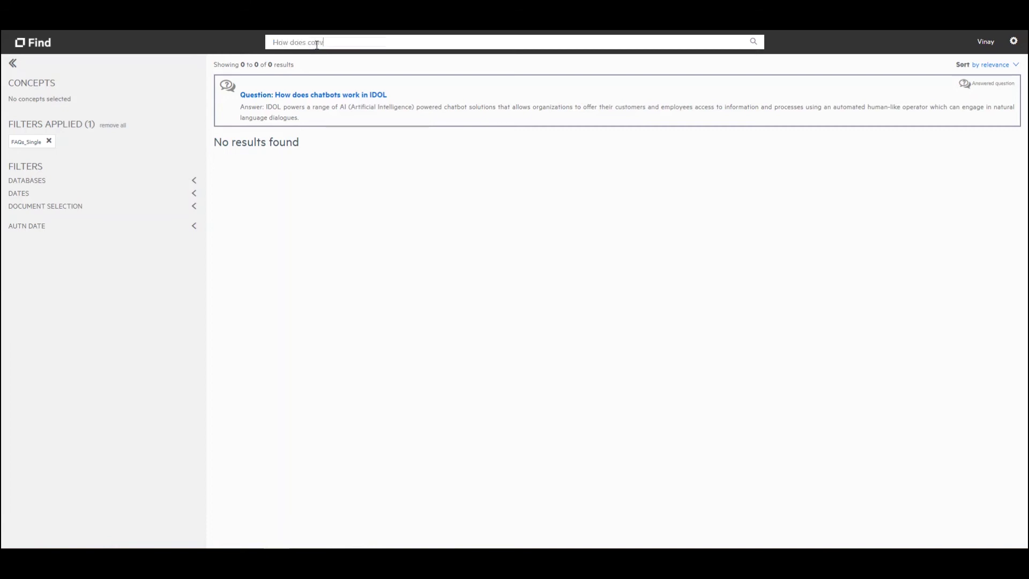
{"action": "type", "text": "tional search work in IDOL"}
{"action": "key", "text": "Return"}
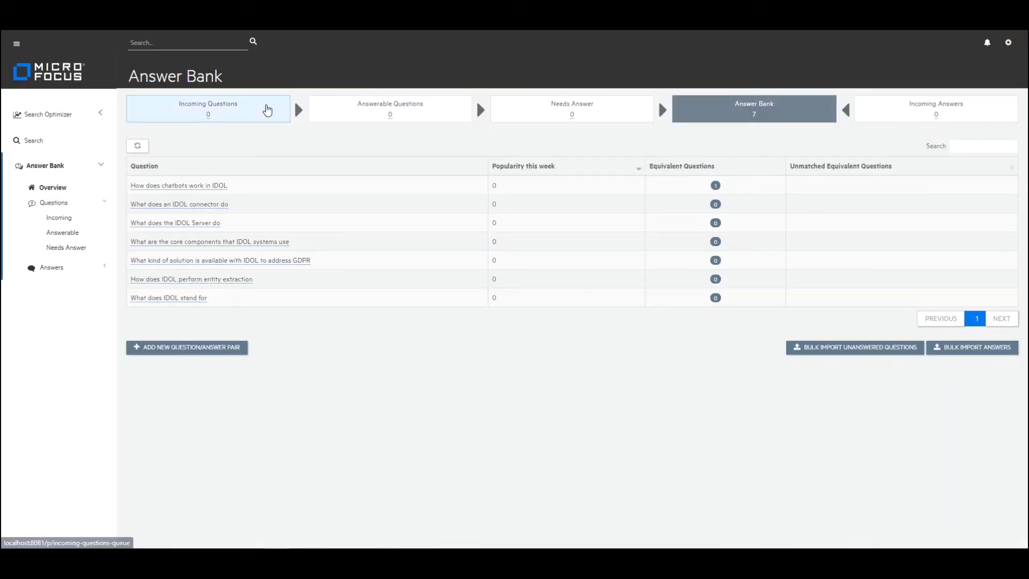
- Mark 'How does conversational search work in IDOL' answerable and refresh the Answerable Questions table
{"action": "left_click", "coordinate": [268, 110]}
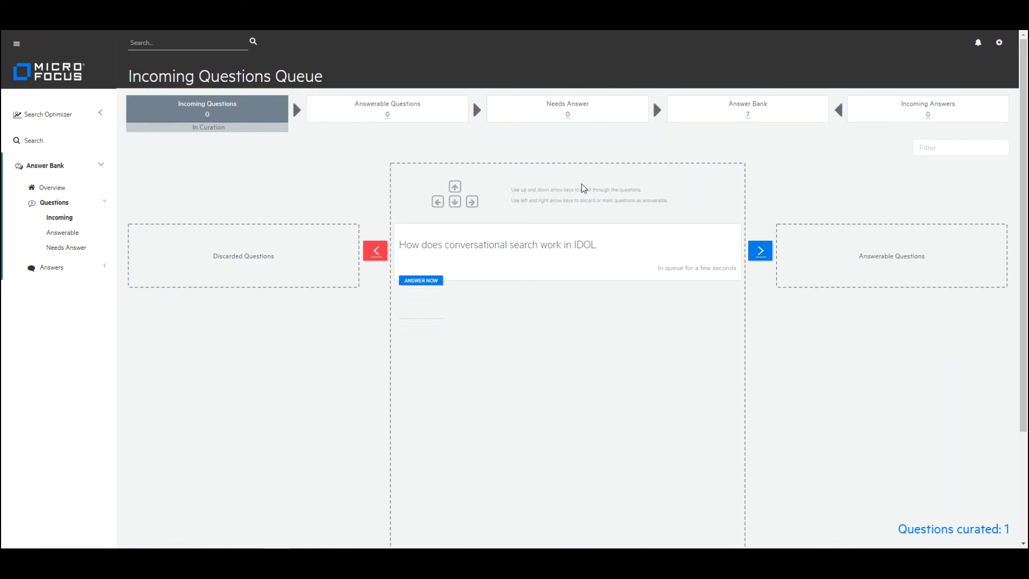
{"action": "left_click", "coordinate": [758, 252]}
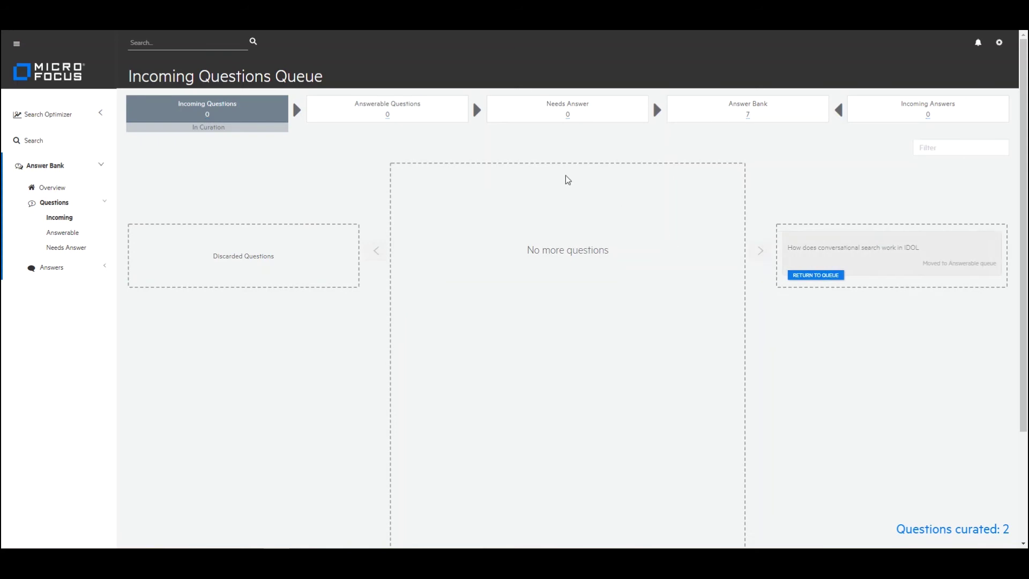
{"action": "left_click", "coordinate": [394, 103]}
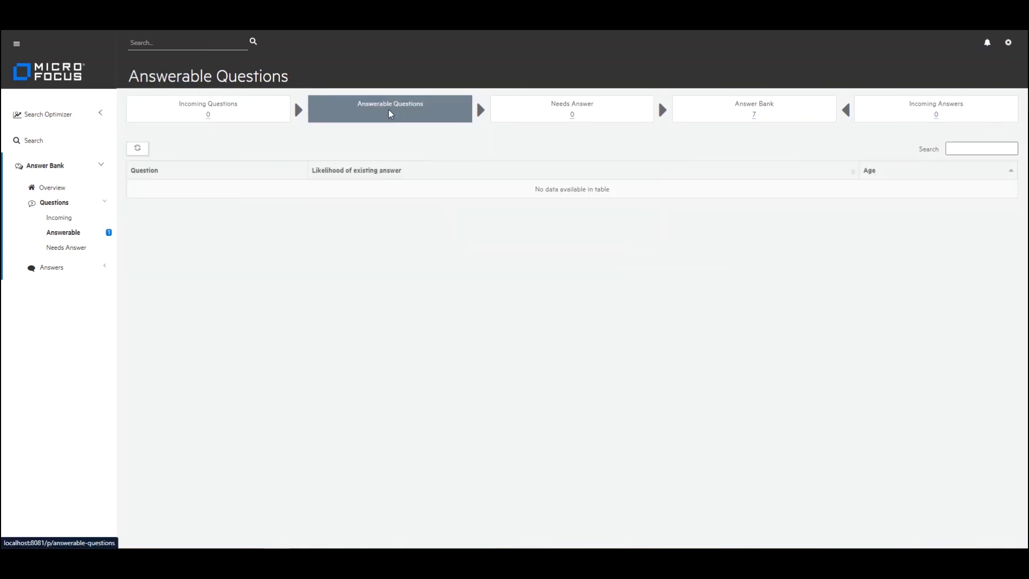
{"action": "left_click", "coordinate": [137, 148]}
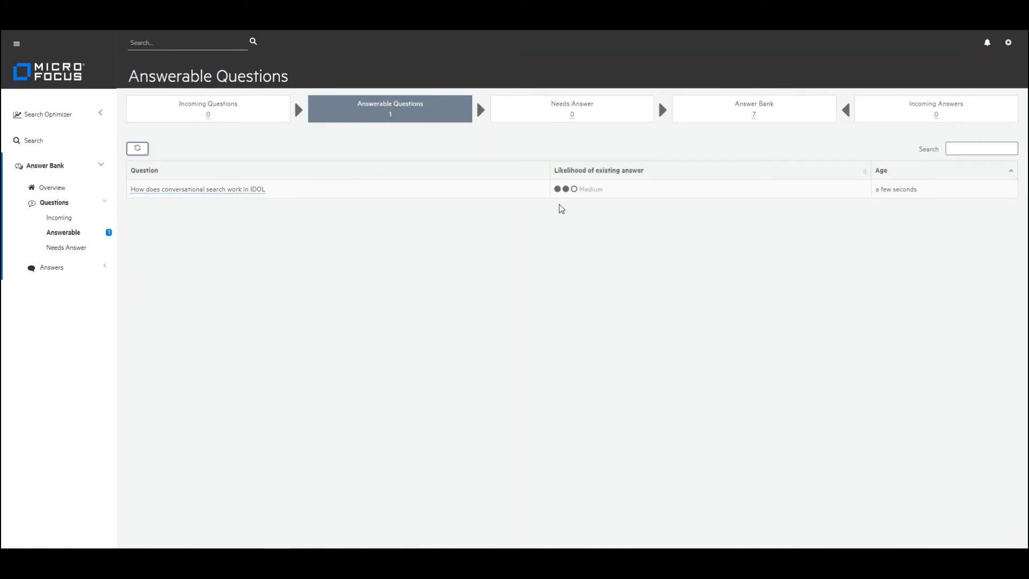
- File the conversational search question under 'How does chatbots work in IDOL' as an equivalent
{"action": "left_click", "coordinate": [249, 190]}
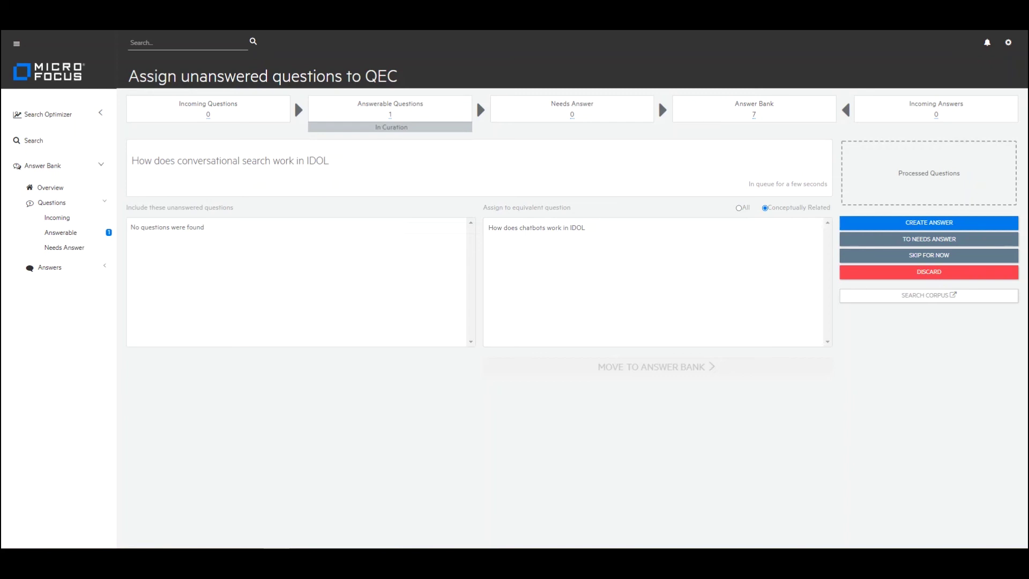
{"action": "left_click", "coordinate": [536, 228]}
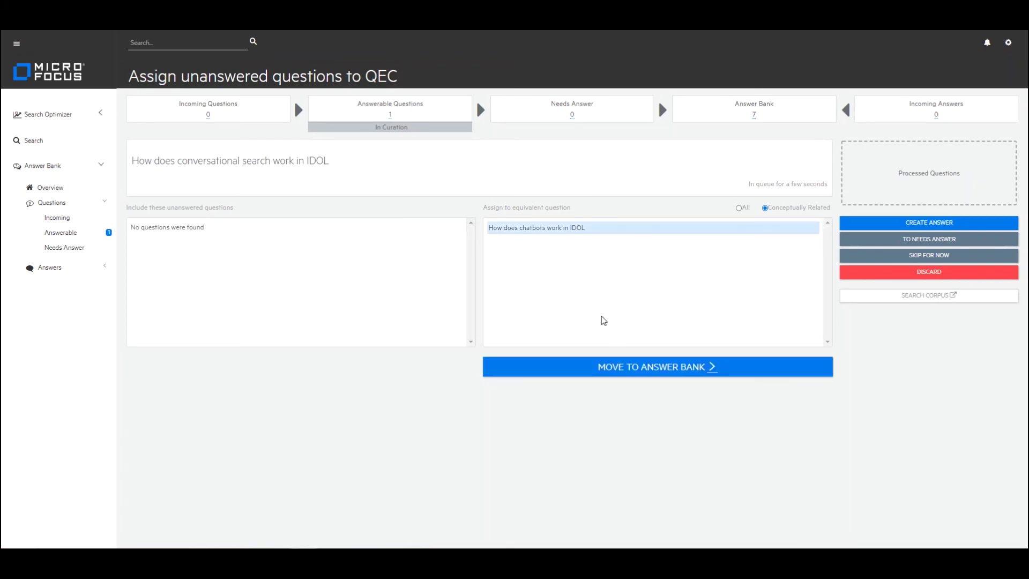
{"action": "left_click", "coordinate": [658, 370]}
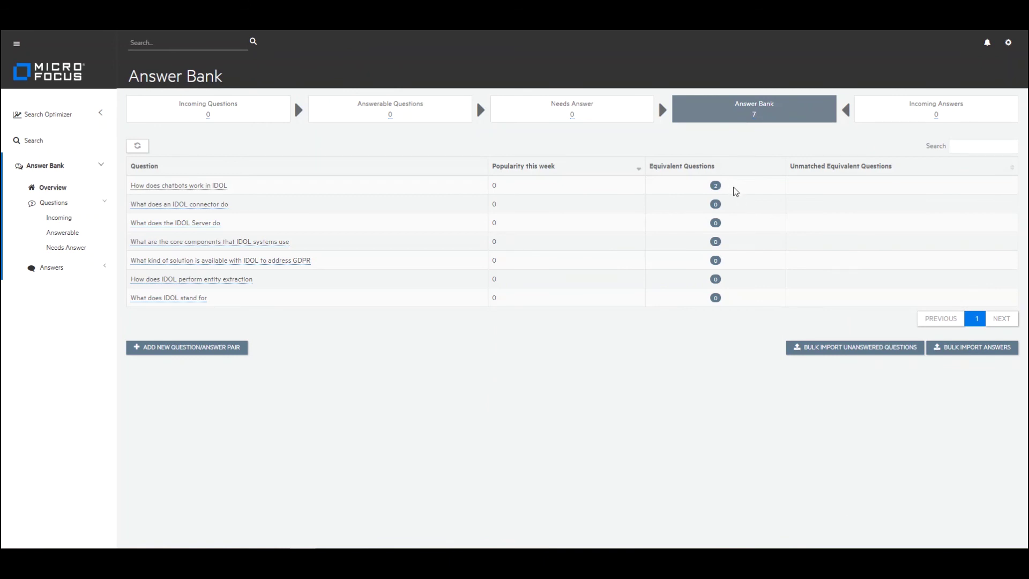
- Open the chatbots entry and scroll to Rule Evaluation to confirm both equivalents match
{"action": "left_click", "coordinate": [193, 187]}
{"action": "scroll", "coordinate": [333, 298], "scroll_direction": "down", "scroll_amount": 2}
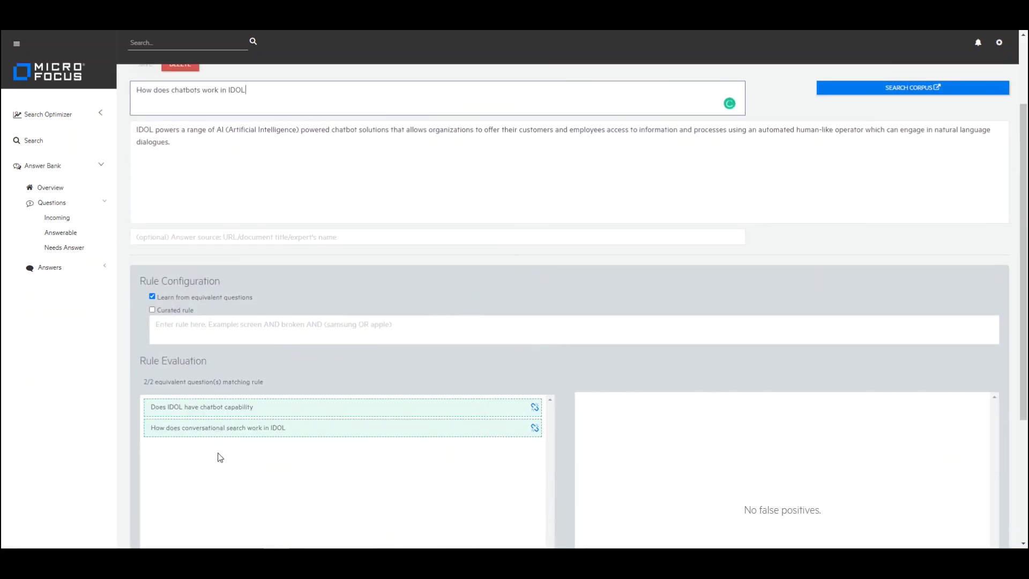